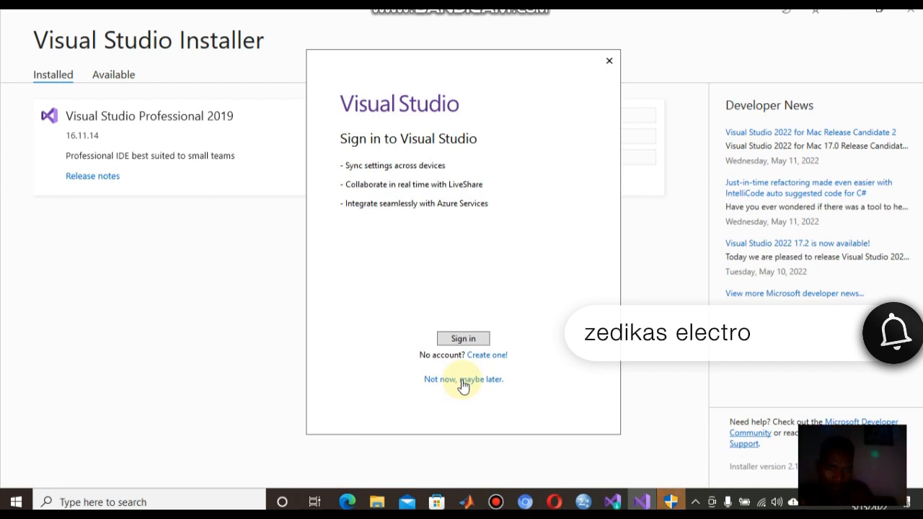
# - Skip signing in, choose the Dark colour theme and launch Visual Studio 2019
pyautogui.click(461, 380)
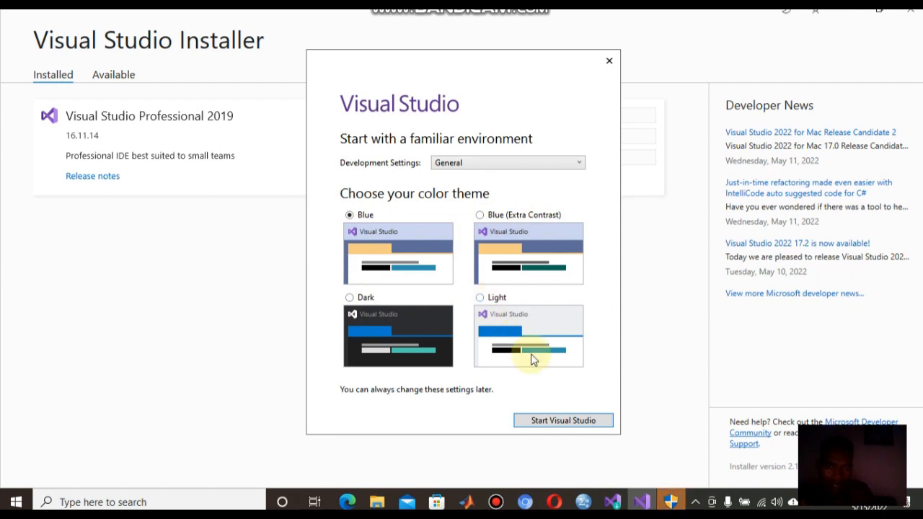
pyautogui.click(350, 298)
pyautogui.click(567, 423)
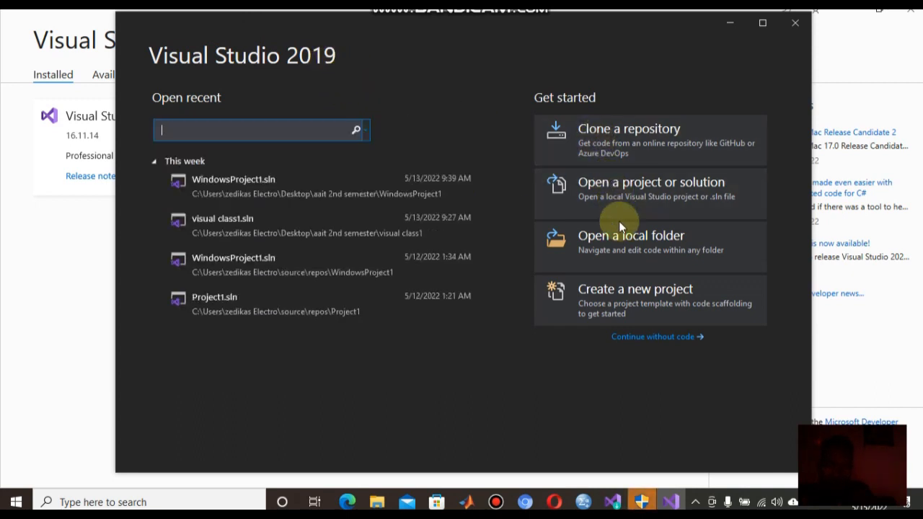
# - Start a new project, filter the project types to Desktop and select the MFC App template
pyautogui.click(608, 299)
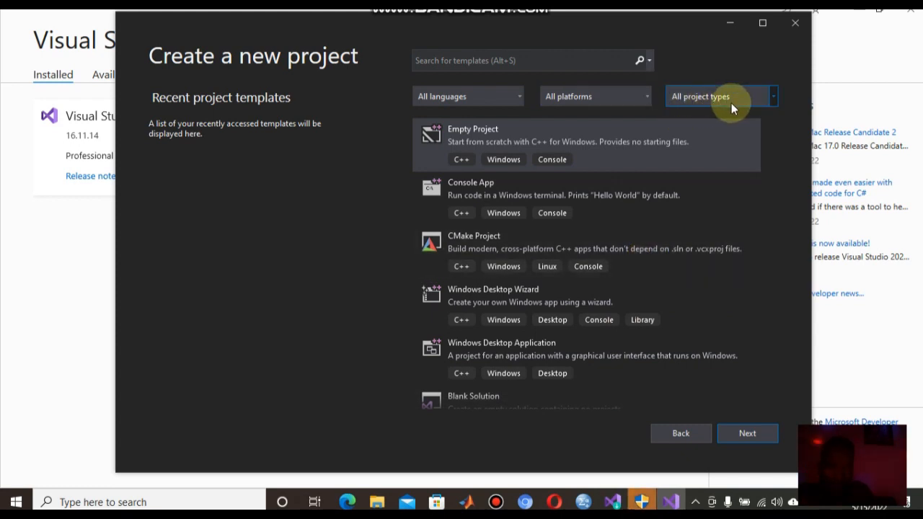
pyautogui.click(771, 98)
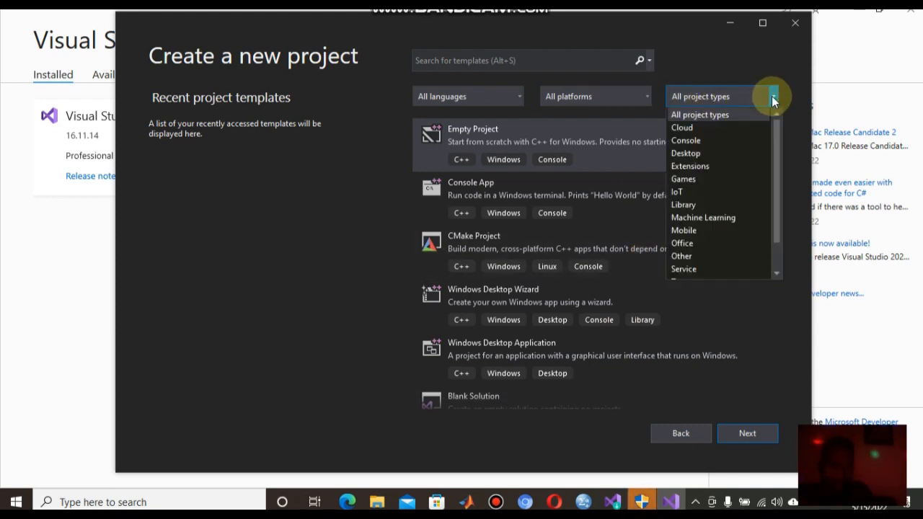
pyautogui.click(730, 153)
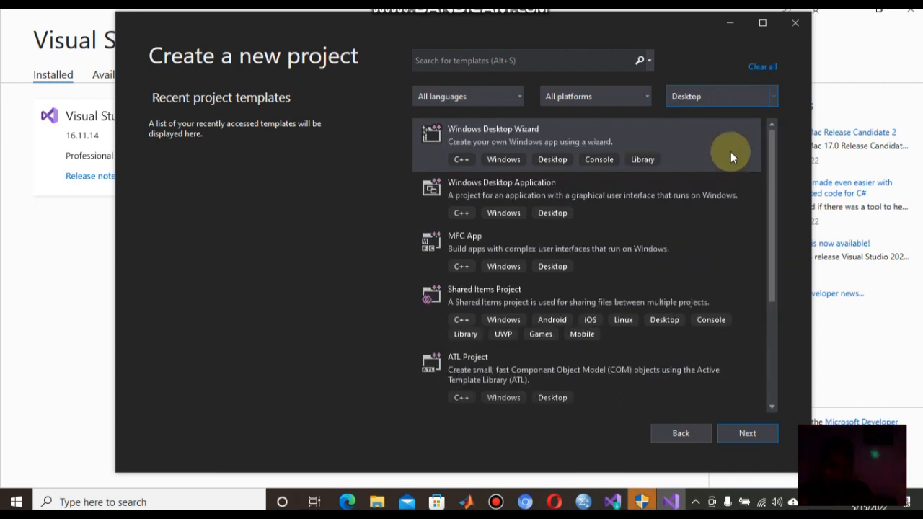
pyautogui.click(502, 248)
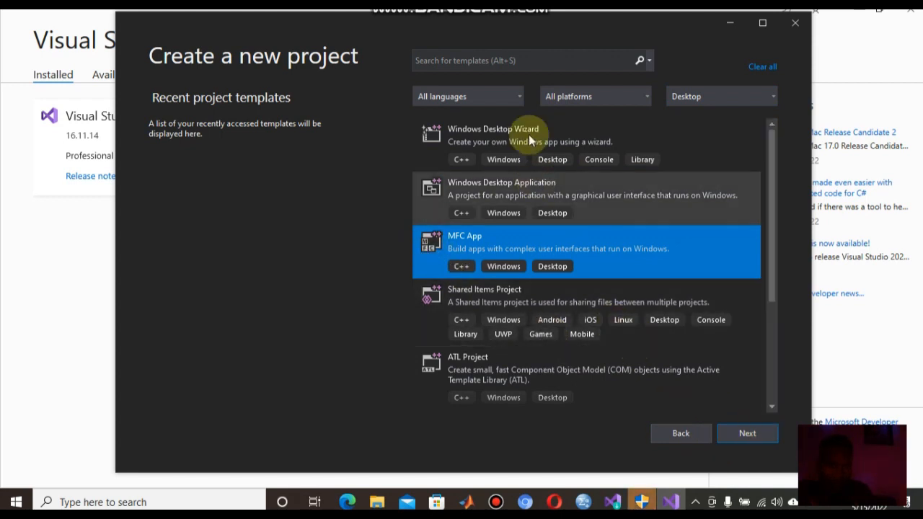
pyautogui.click(520, 97)
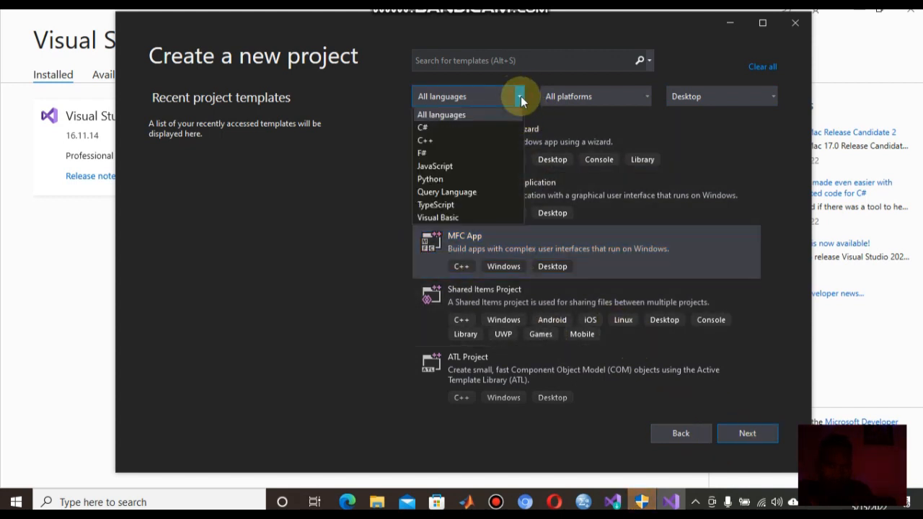
# - Filter templates to C++ and Windows, select MFC App and continue to configuration
pyautogui.click(461, 141)
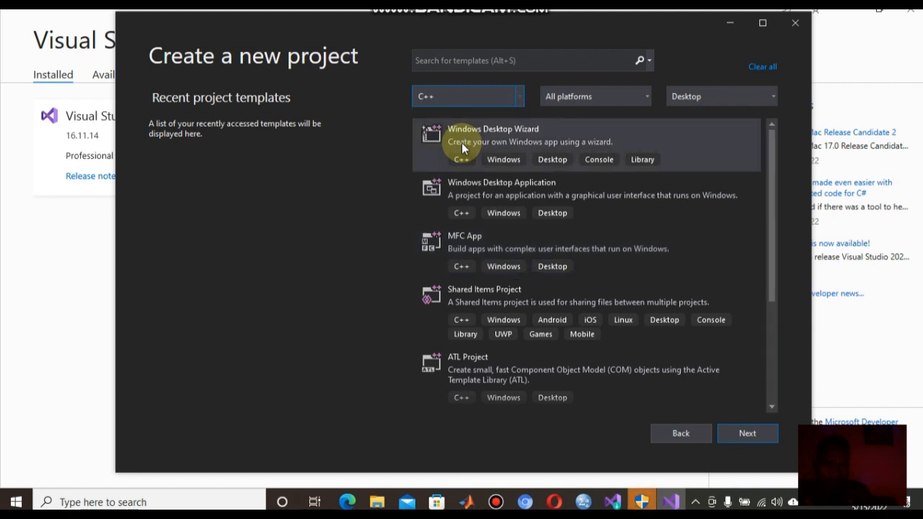
pyautogui.click(643, 97)
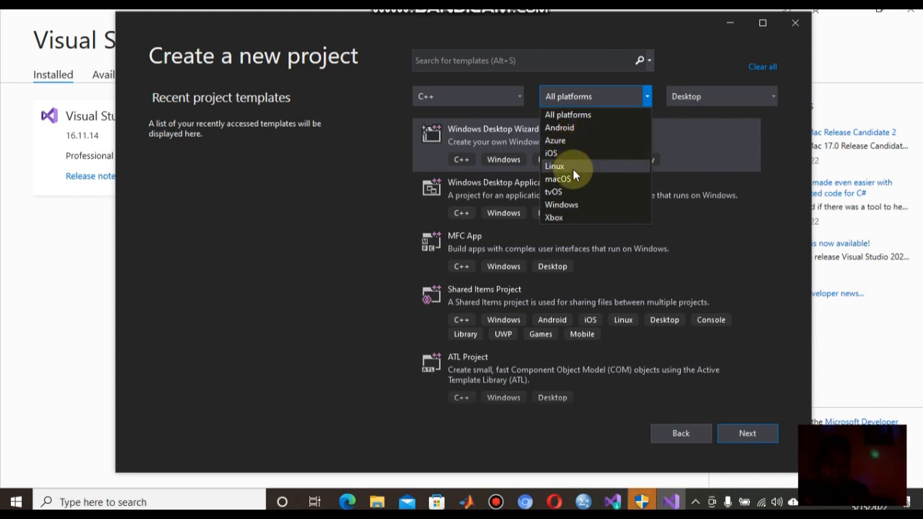
pyautogui.click(565, 205)
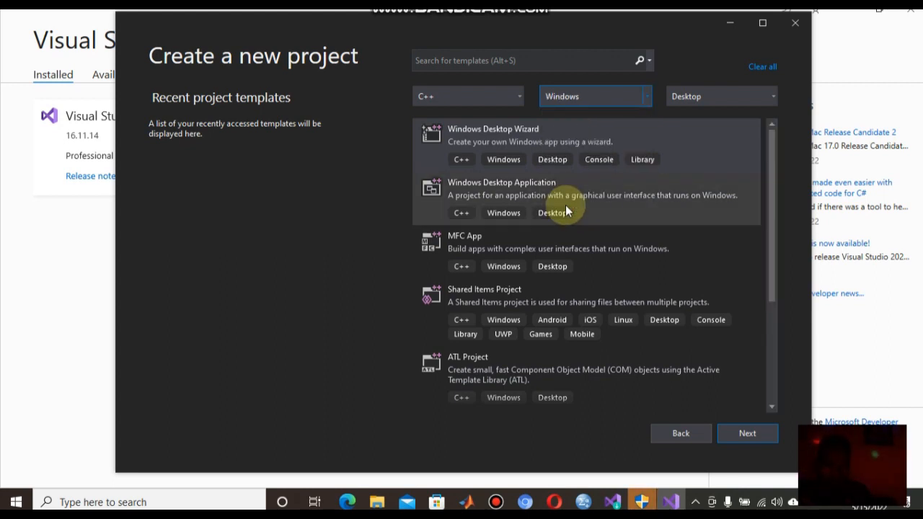
pyautogui.click(472, 248)
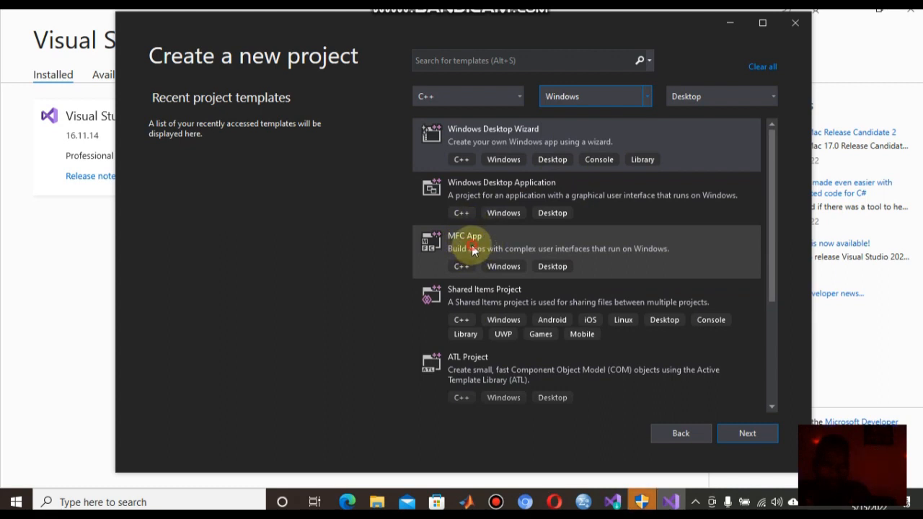
pyautogui.click(747, 433)
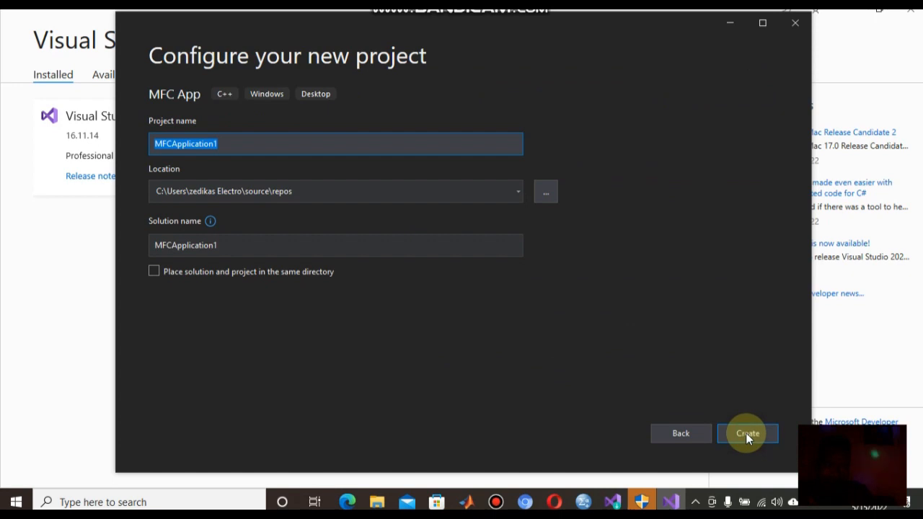
# - Replace the default name MFCApplication1 with 'ZEDIKAS ELECTRO TUTOR1', keeping the default location
pyautogui.click(223, 147)
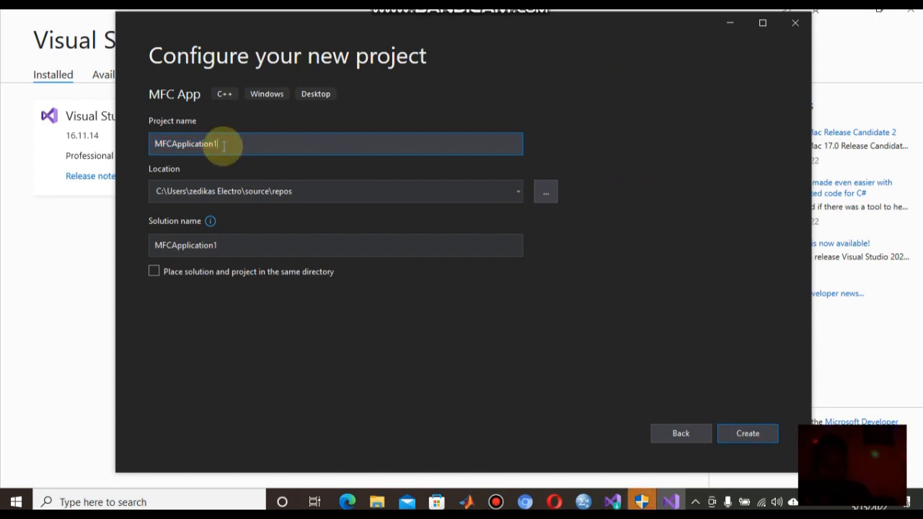
pyautogui.press('BackSpace')
pyautogui.press('BackSpace')
pyautogui.press('BackSpace')
pyautogui.press('BackSpace')
pyautogui.press('BackSpace')
pyautogui.press('BackSpace')
pyautogui.press('BackSpace')
pyautogui.press('BackSpace')
pyautogui.press('BackSpace')
pyautogui.press('BackSpace')
pyautogui.press('BackSpace')
pyautogui.press('BackSpace')
pyautogui.press('BackSpace')
pyautogui.press('BackSpace')
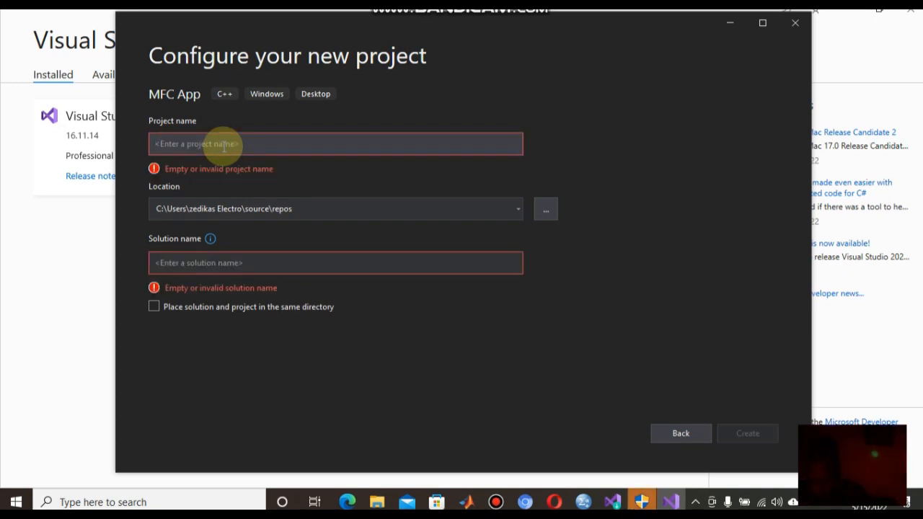
pyautogui.write('Z')
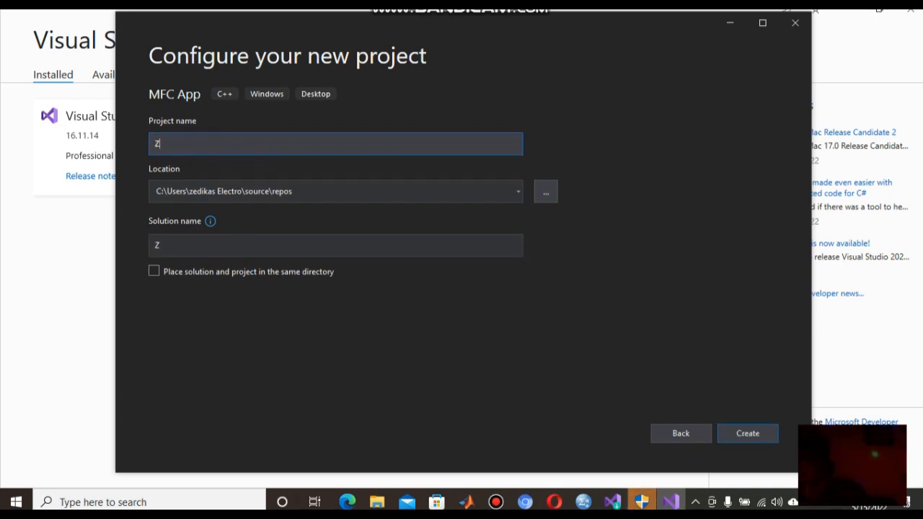
pyautogui.write('EDIK')
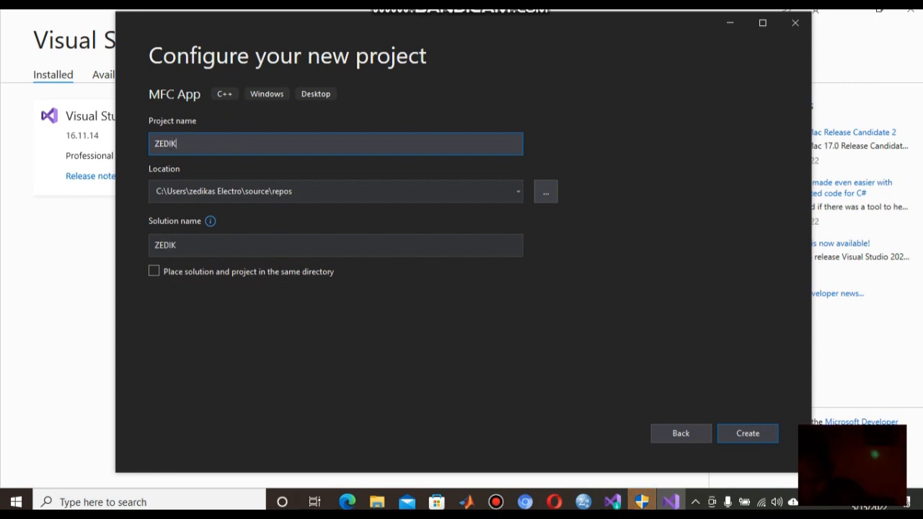
pyautogui.write('AS ELEC')
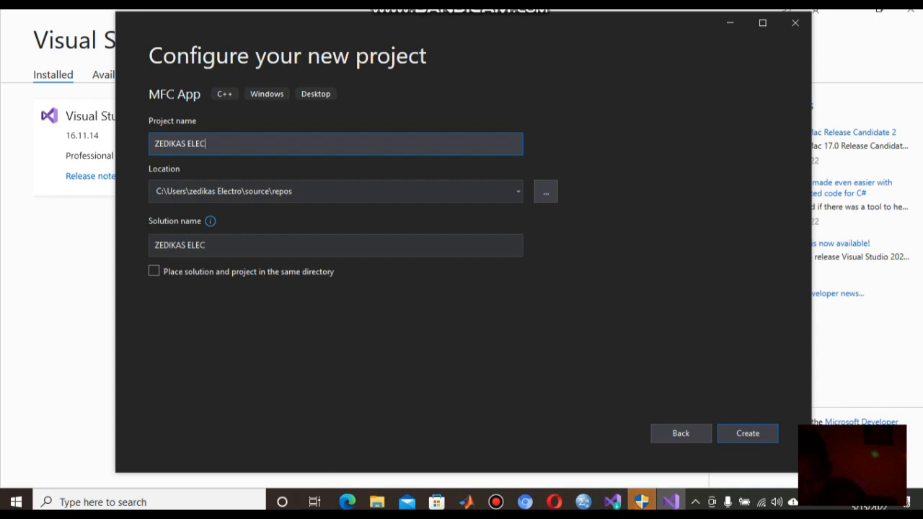
pyautogui.write('TRO T')
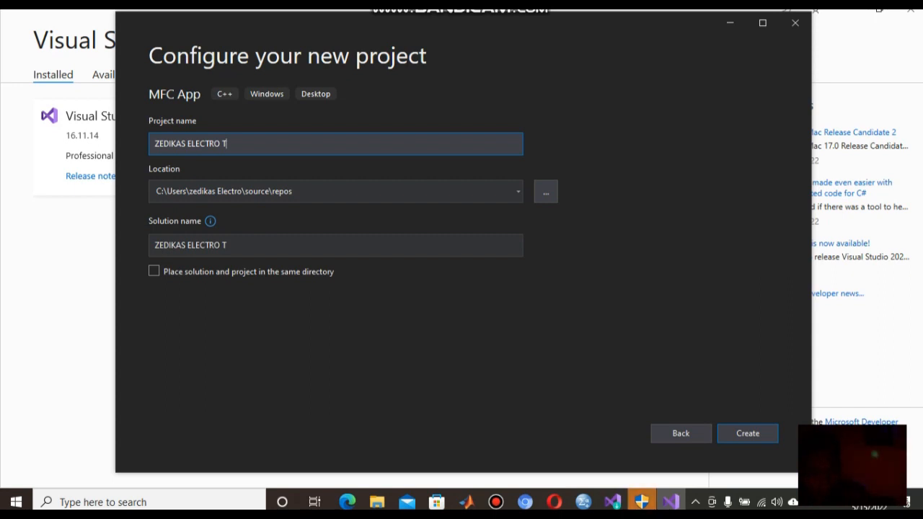
pyautogui.write('UTOR1')
pyautogui.click(264, 191)
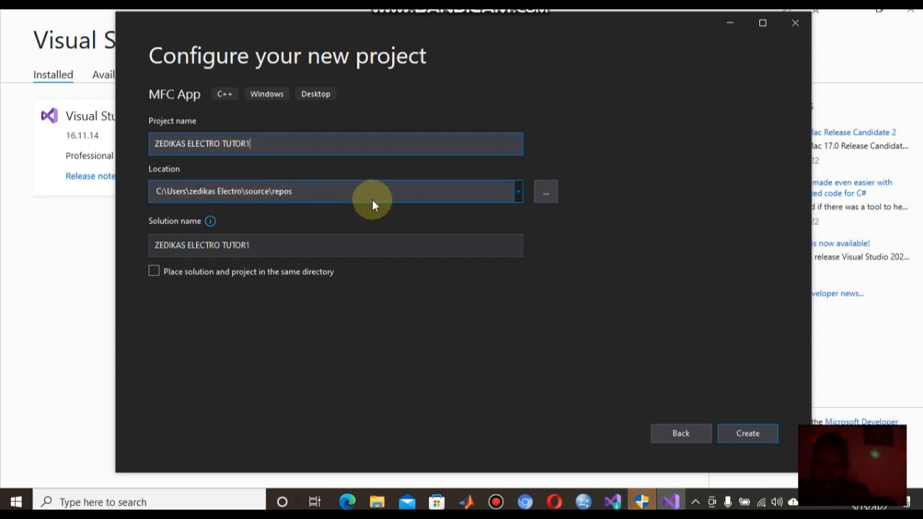
pyautogui.hotkey('shift', 'Tab')
pyautogui.click(488, 200)
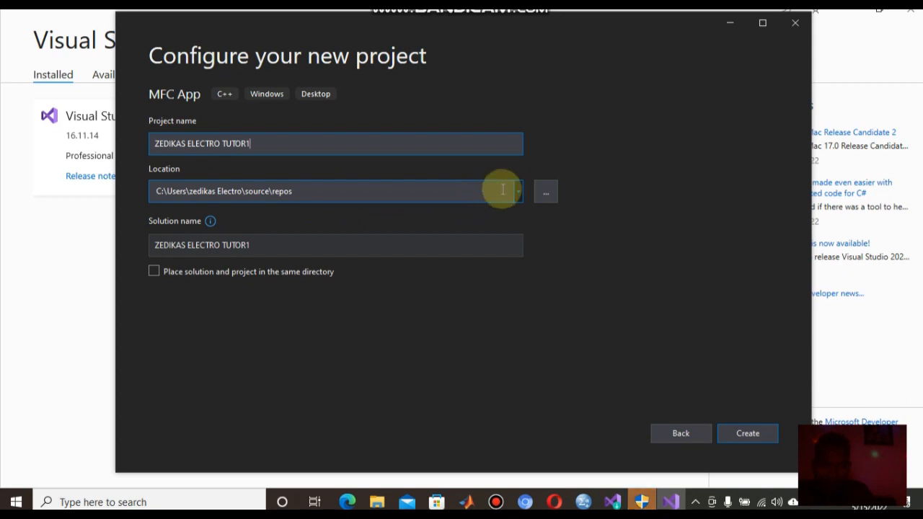
pyautogui.click(517, 192)
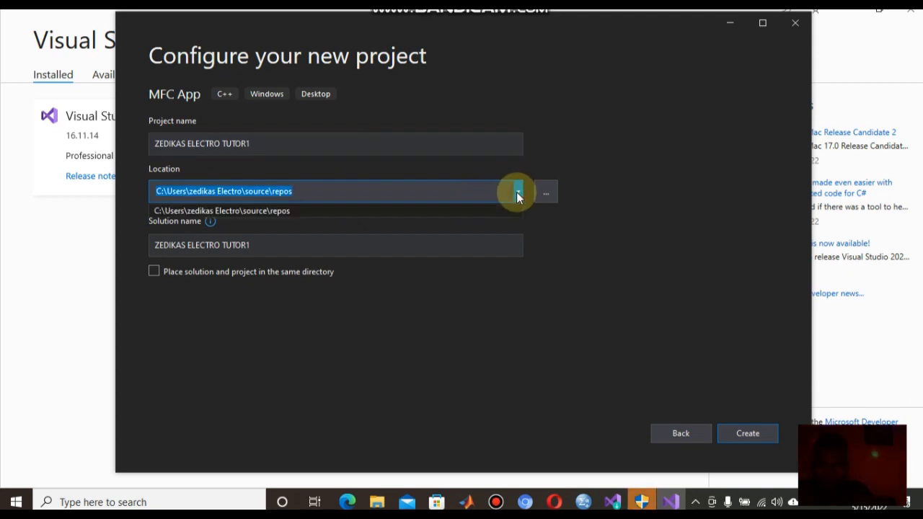
pyautogui.click(545, 192)
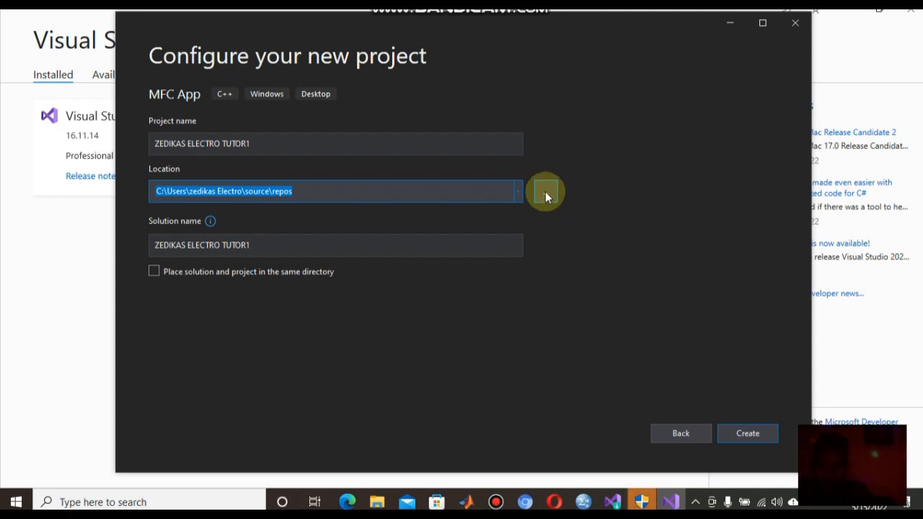
# - Set the project location to the 'aait 2nd semester' folder on the Desktop
pyautogui.click(545, 193)
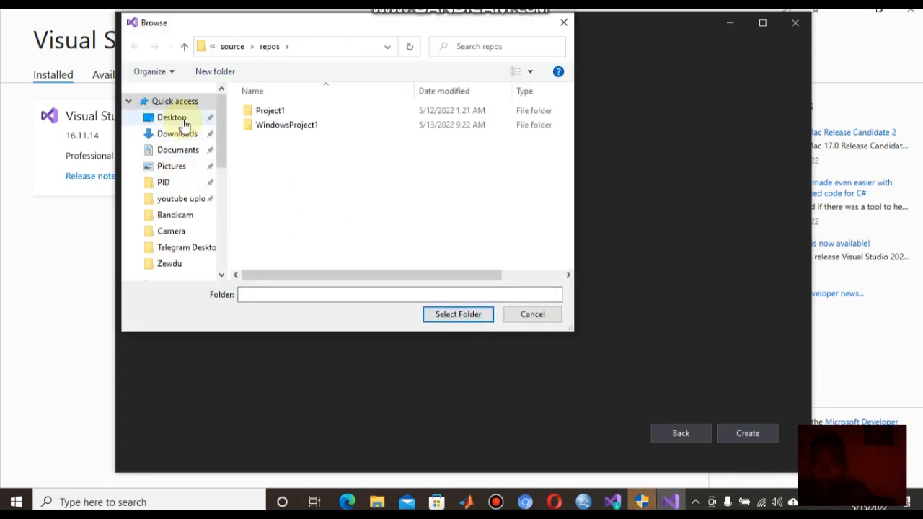
pyautogui.click(184, 121)
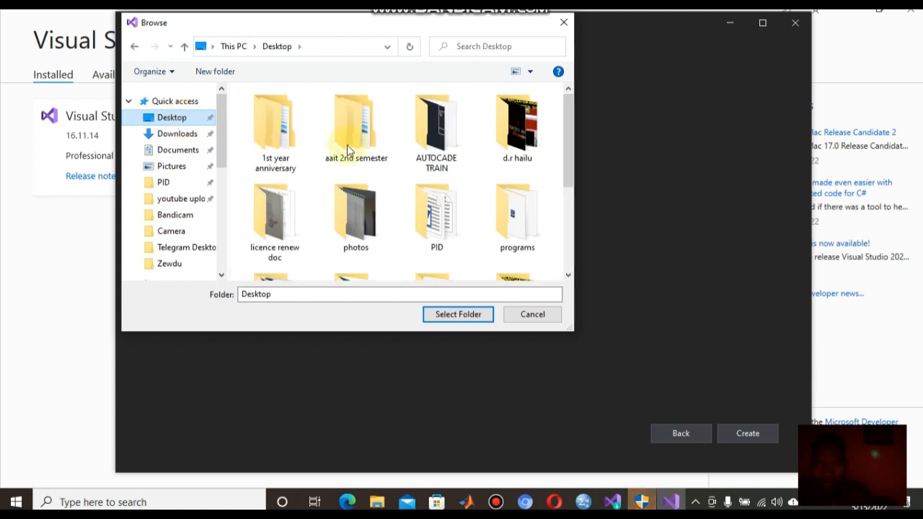
pyautogui.moveTo(569, 130)
pyautogui.mouseDown()
pyautogui.moveTo(567, 244)
pyautogui.moveTo(565, 134)
pyautogui.mouseUp()
pyautogui.click(353, 144)
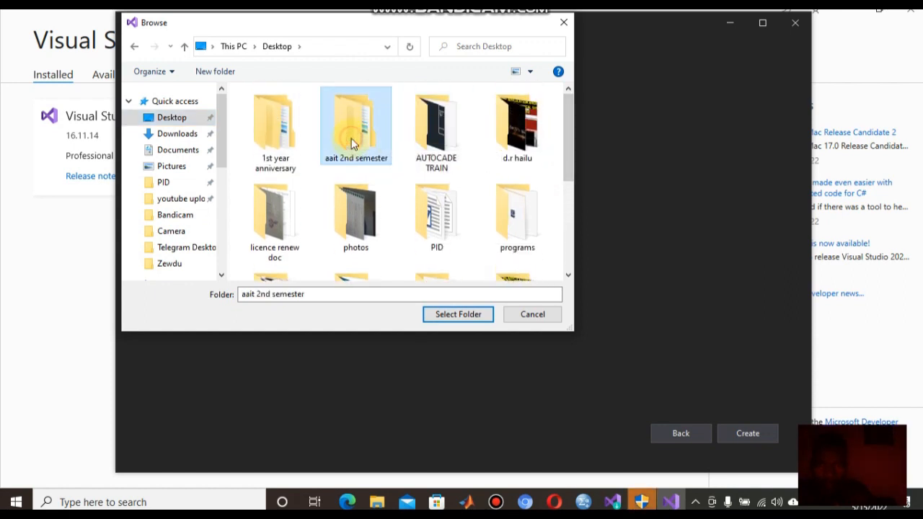
pyautogui.click(465, 315)
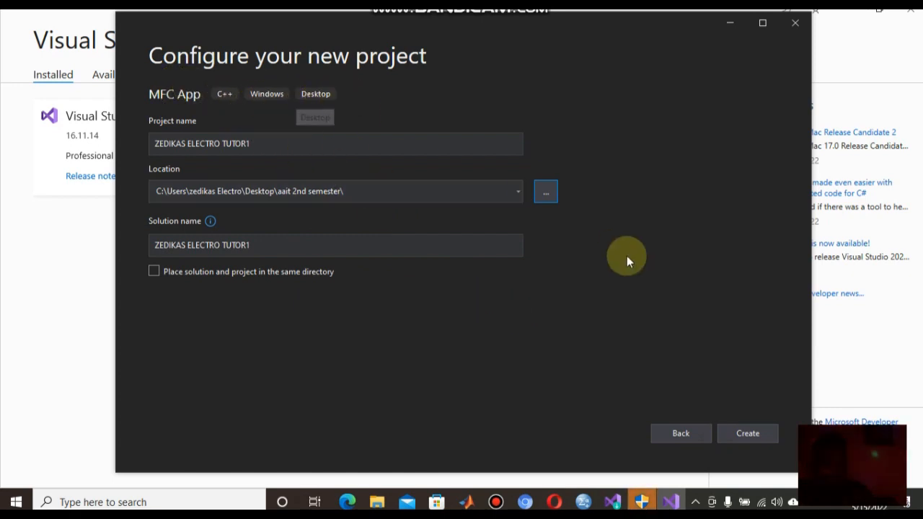
# - Create the project and choose Single Document application type with MFC standard project style
pyautogui.click(751, 435)
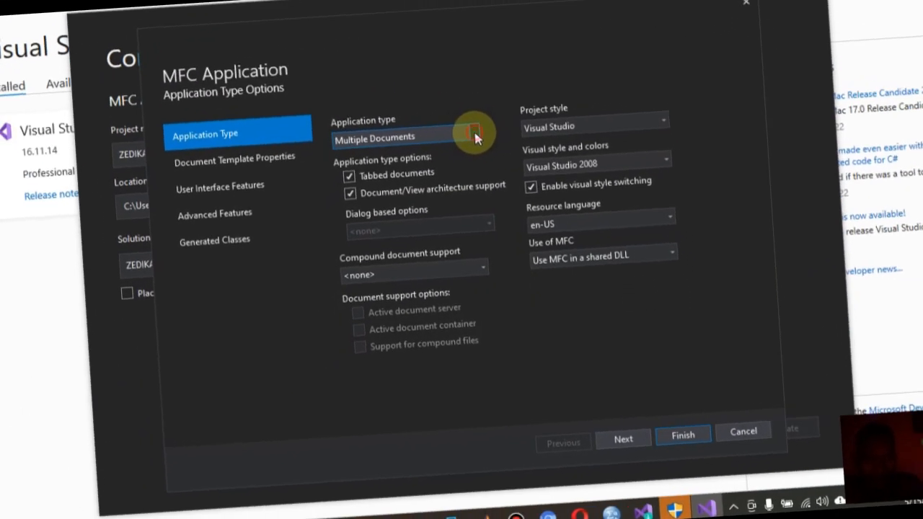
pyautogui.click(479, 145)
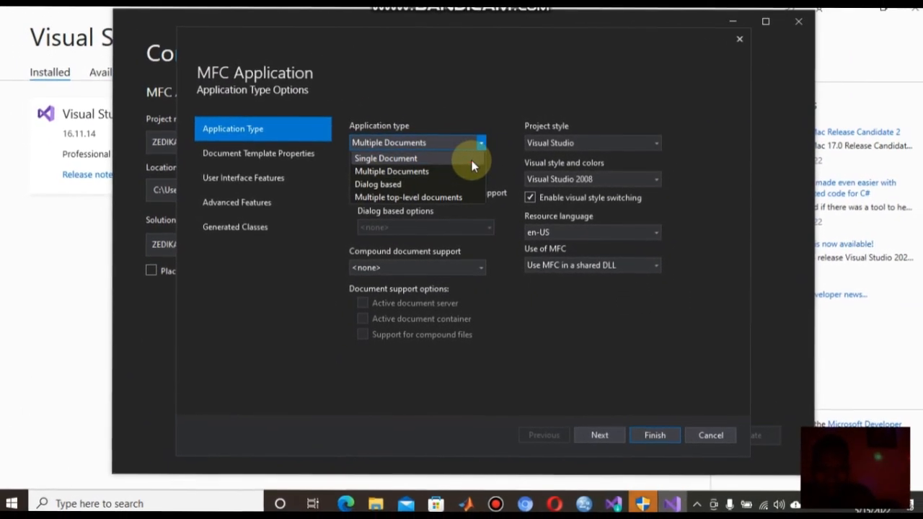
pyautogui.click(469, 153)
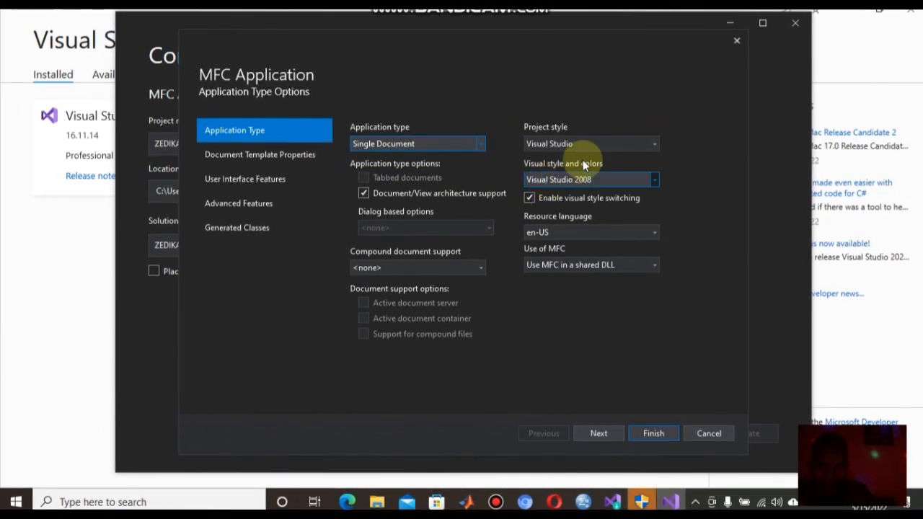
pyautogui.click(654, 143)
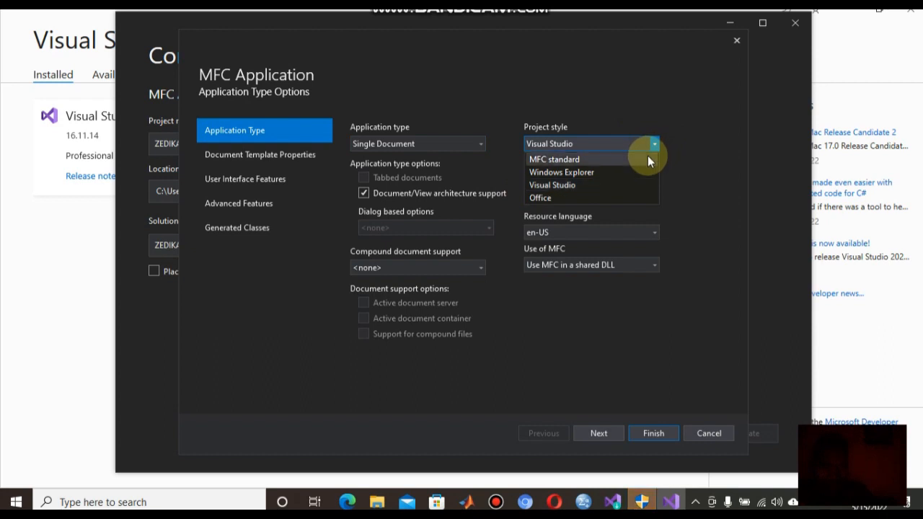
pyautogui.click(647, 157)
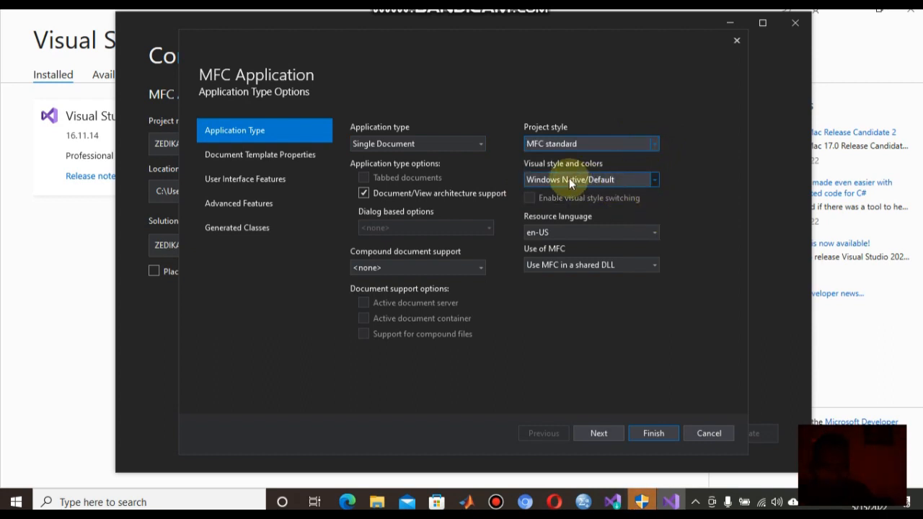
# - Keep Windows Native/Default visuals, en-US resource language and MFC in a shared DLL
pyautogui.click(655, 180)
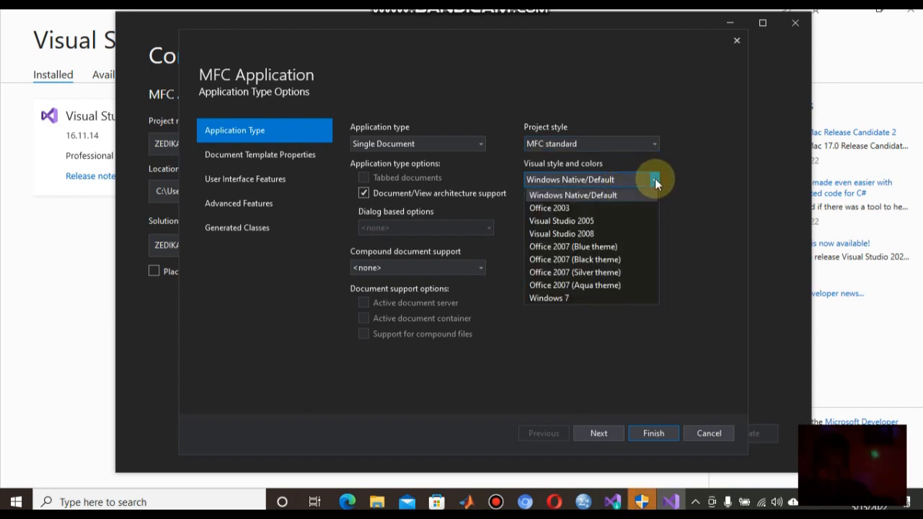
pyautogui.click(619, 181)
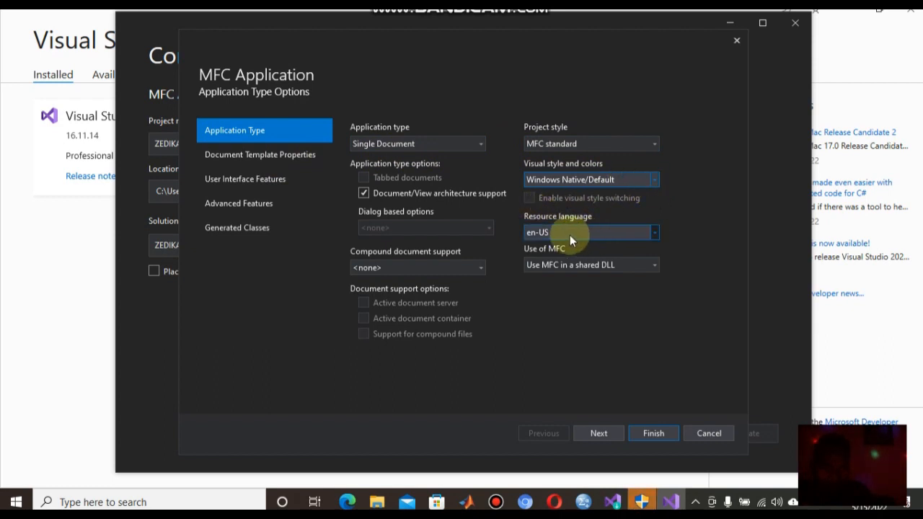
pyautogui.click(654, 232)
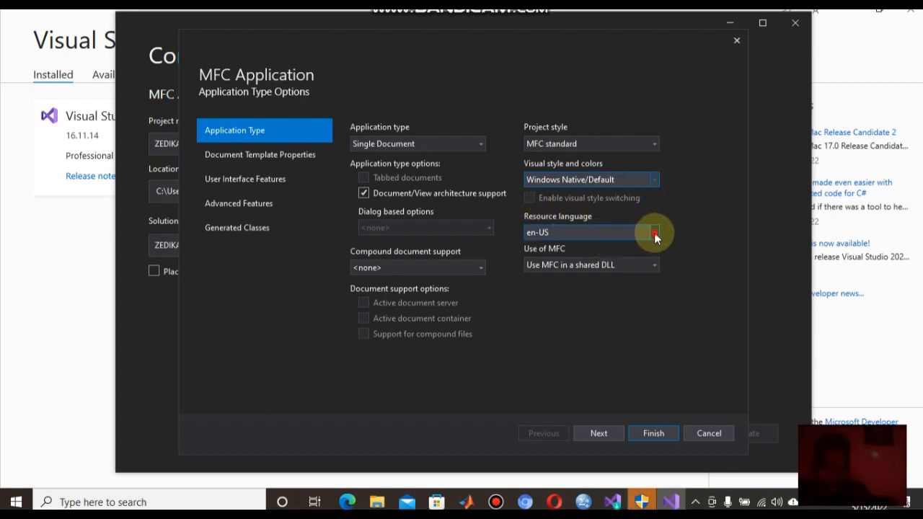
pyautogui.click(613, 238)
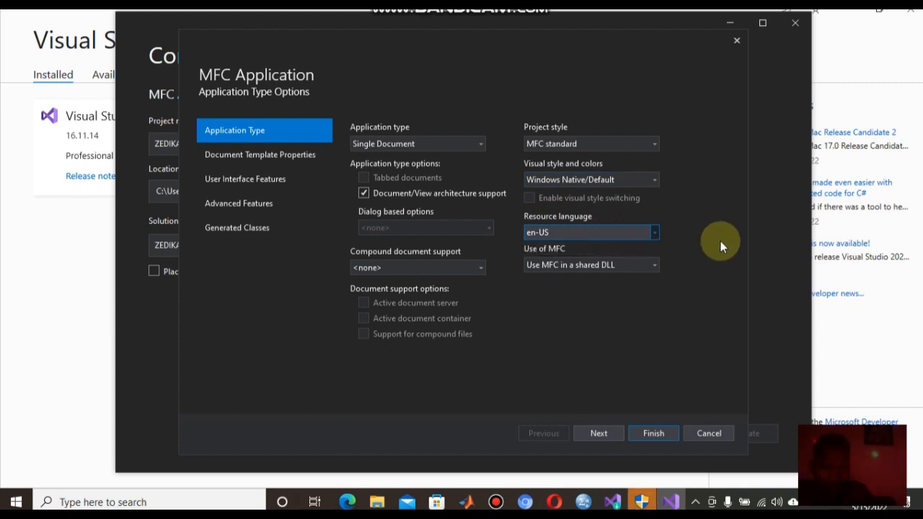
pyautogui.click(654, 267)
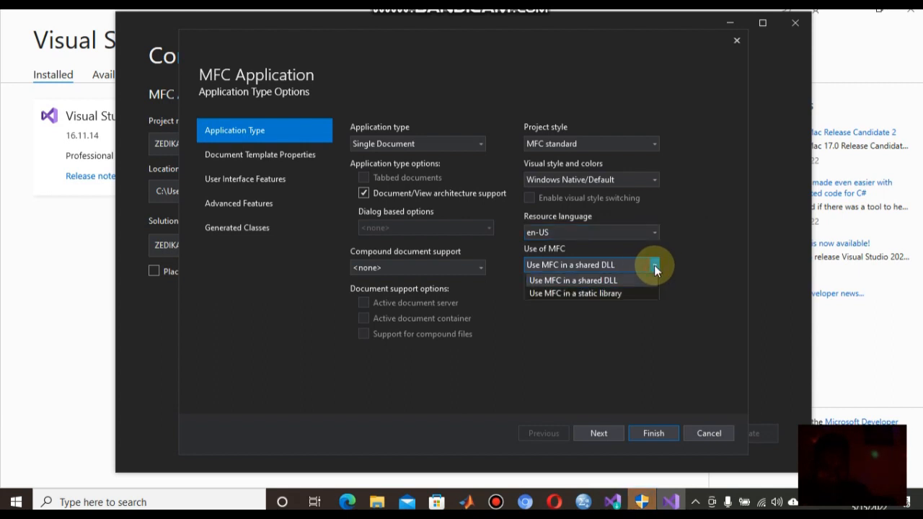
pyautogui.click(700, 271)
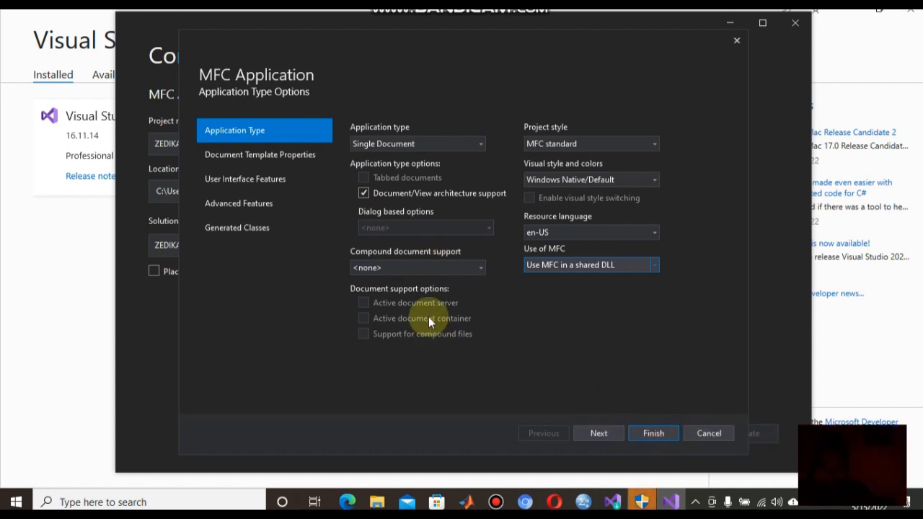
# - Accept defaults on Document Template, User Interface, Advanced Features and Generated Classes pages, then finish
pyautogui.click(599, 431)
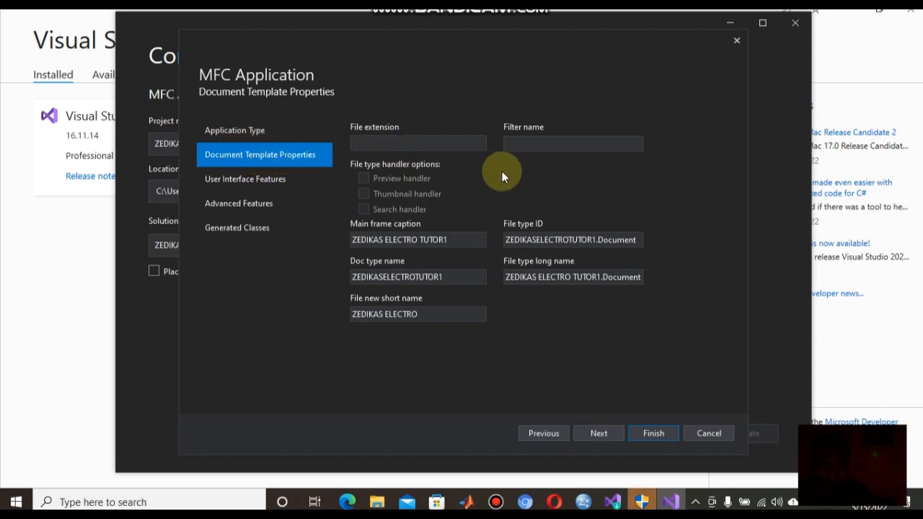
pyautogui.click(594, 433)
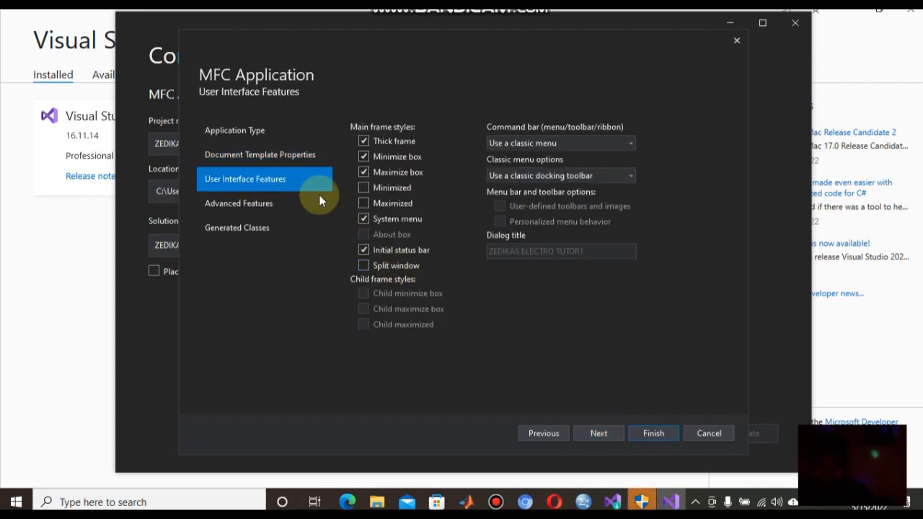
pyautogui.click(619, 433)
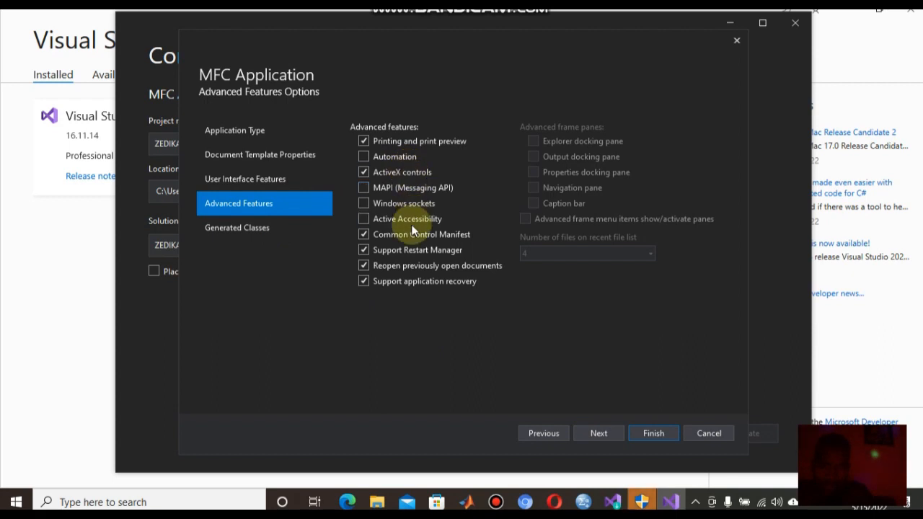
pyautogui.click(598, 434)
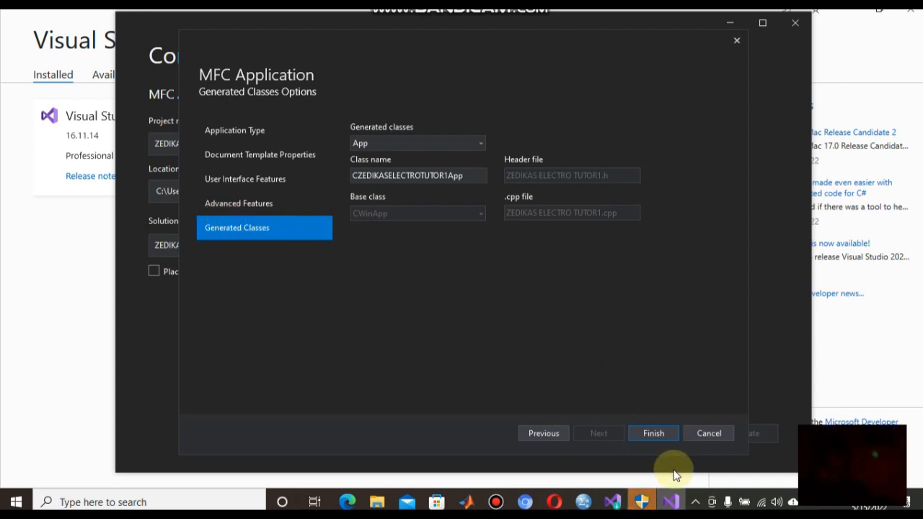
pyautogui.click(648, 432)
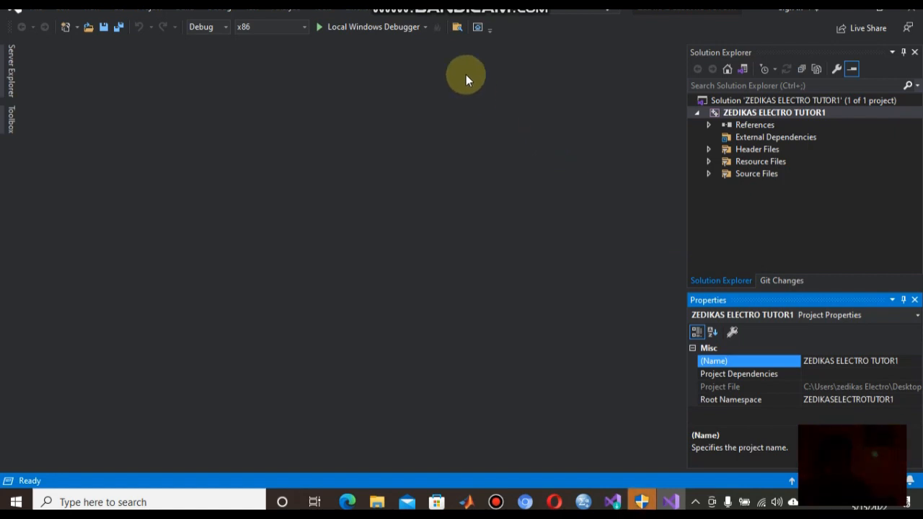
# - Once the project opens, expand the Solution Platforms list on the toolbar
pyautogui.click(303, 27)
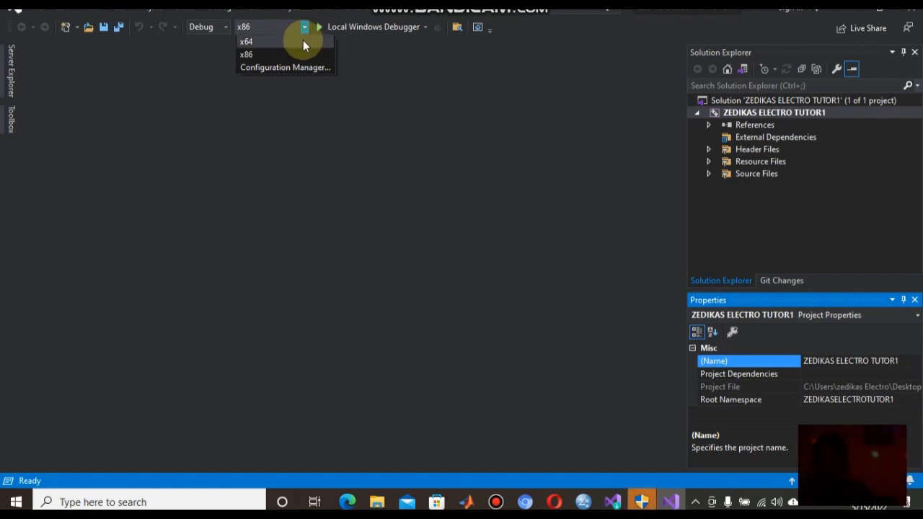
# - Select x64 as the solution platform
pyautogui.click(303, 42)
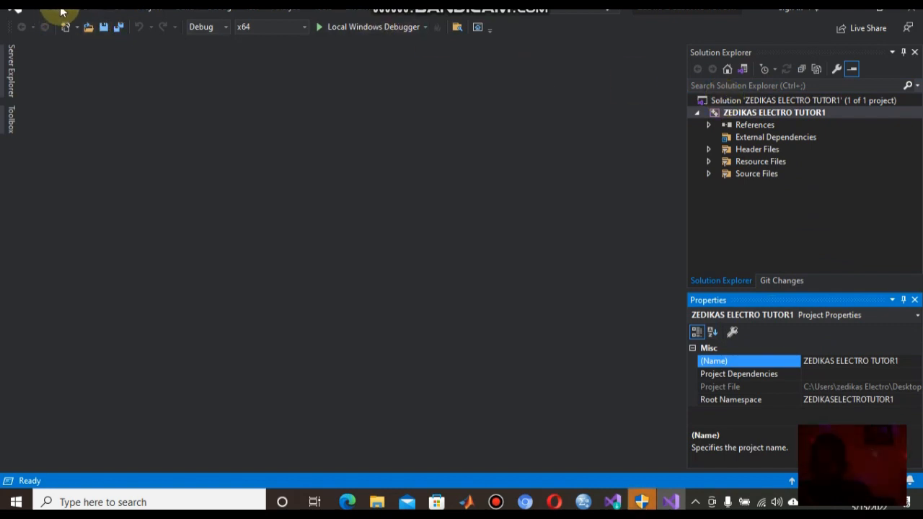
pyautogui.click(183, 13)
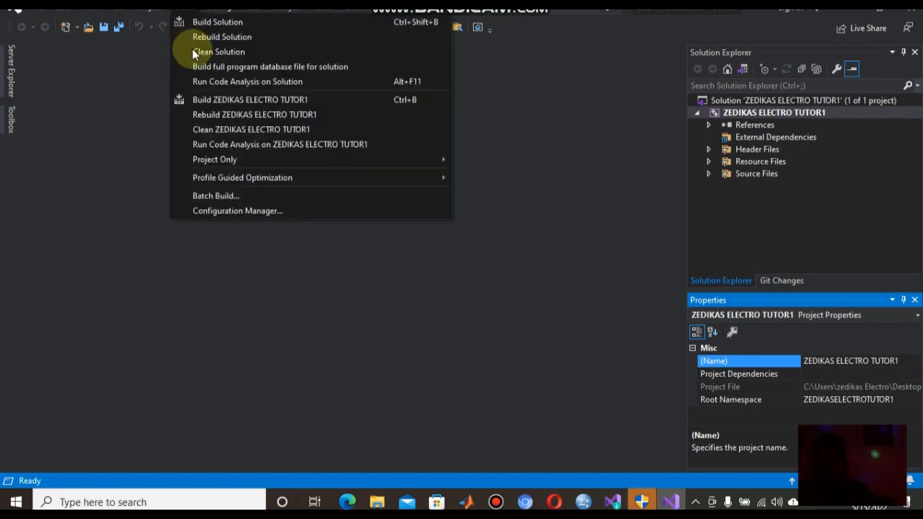
pyautogui.click(121, 62)
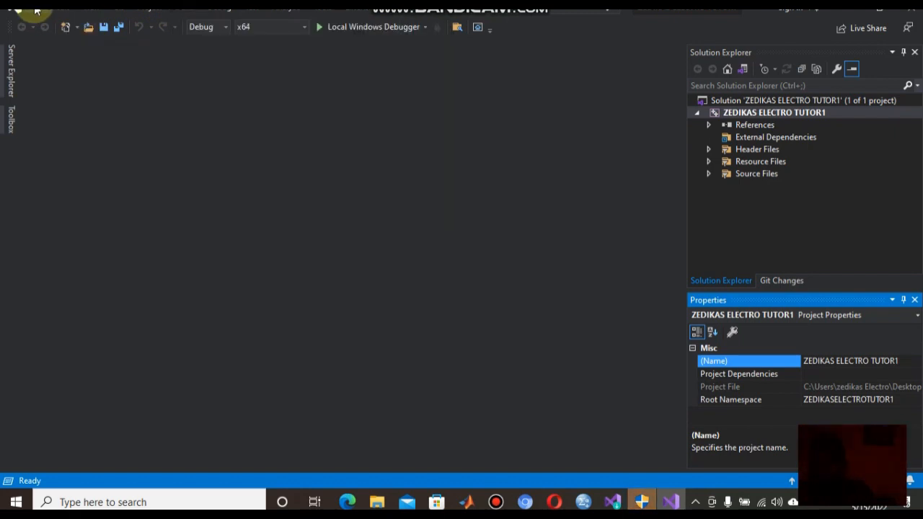
pyautogui.click(35, 10)
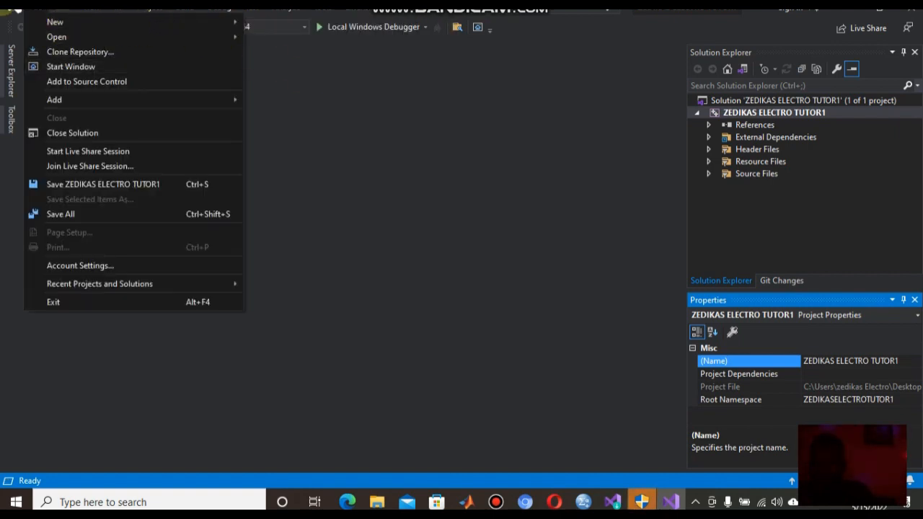
pyautogui.moveTo(56, 37)
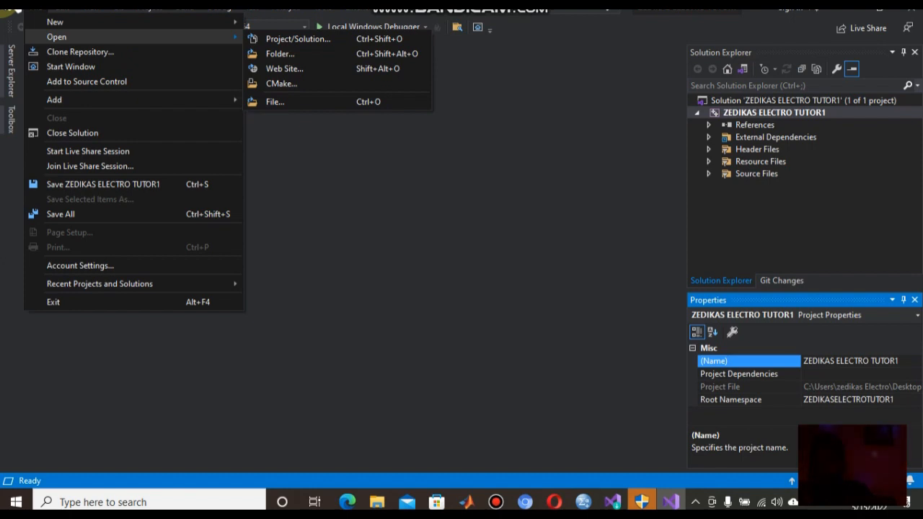
pyautogui.moveTo(75, 24)
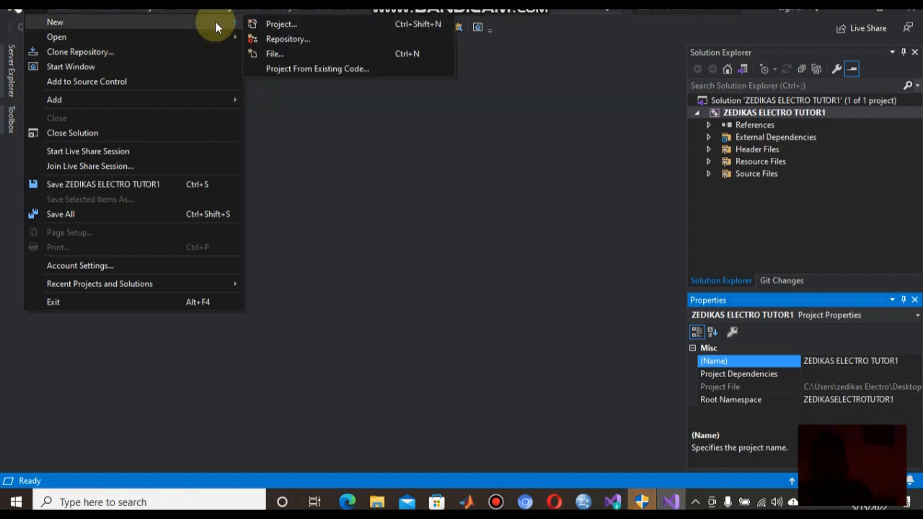
pyautogui.click(271, 26)
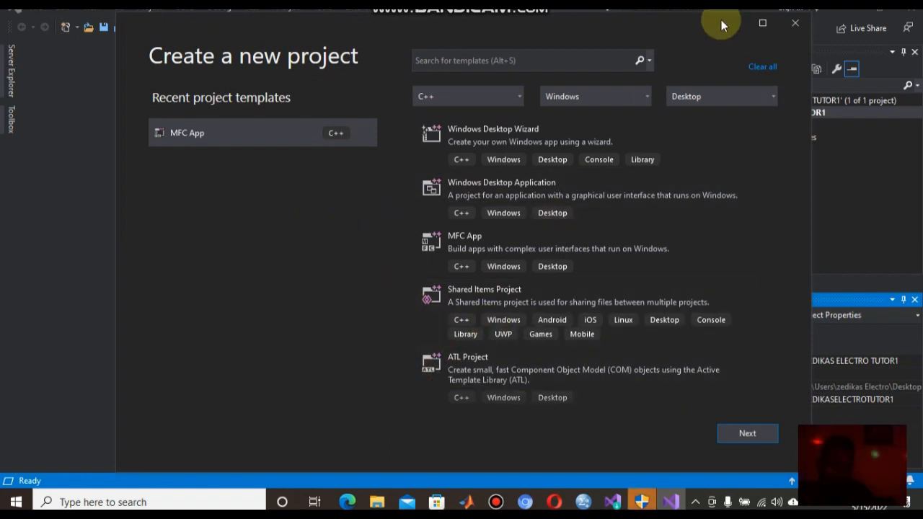
pyautogui.click(796, 26)
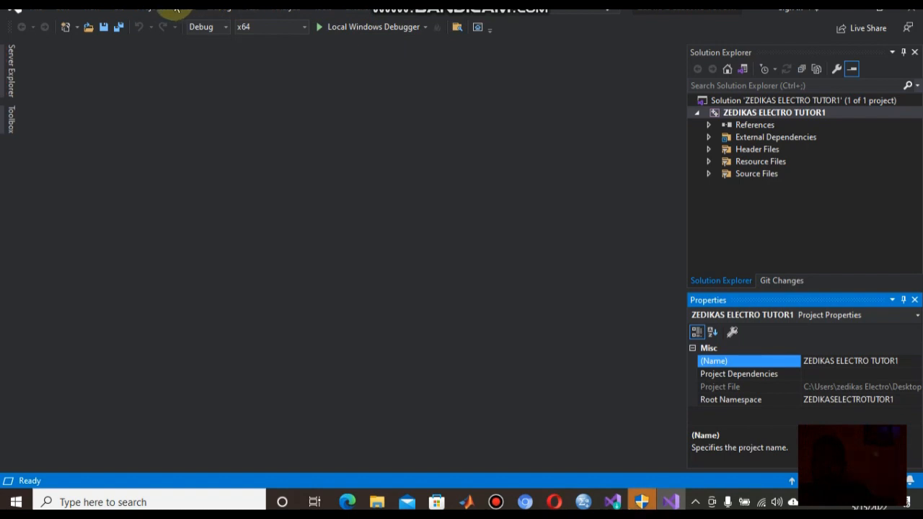
# - Glance at the Edit menu, then show the Server Explorer and Toolbox side panels
pyautogui.click(56, 13)
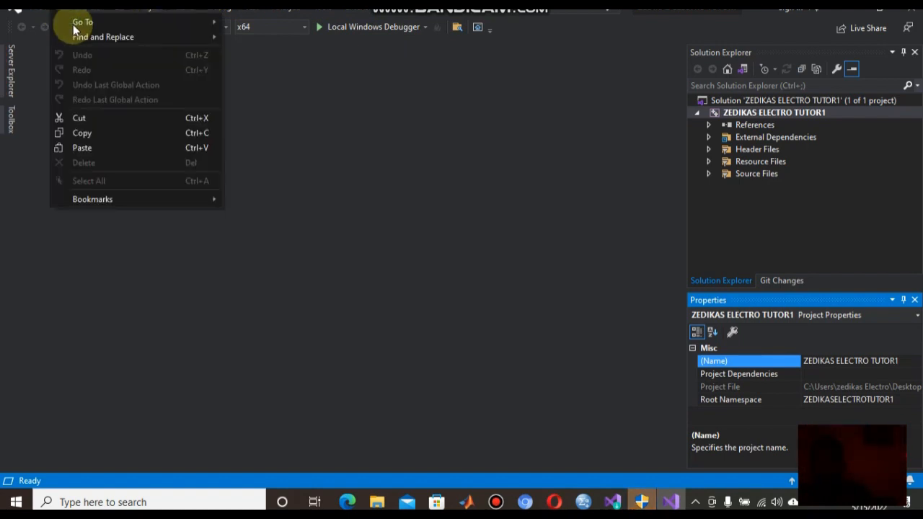
pyautogui.click(419, 170)
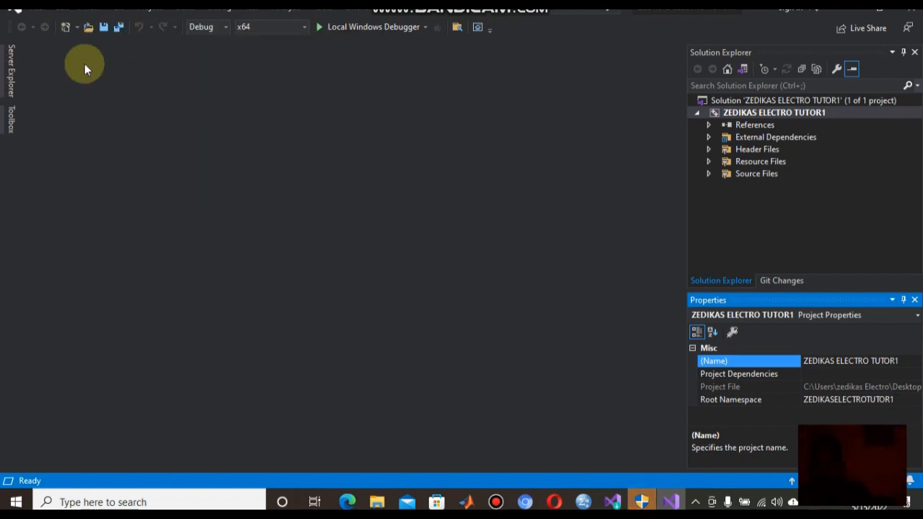
pyautogui.click(7, 72)
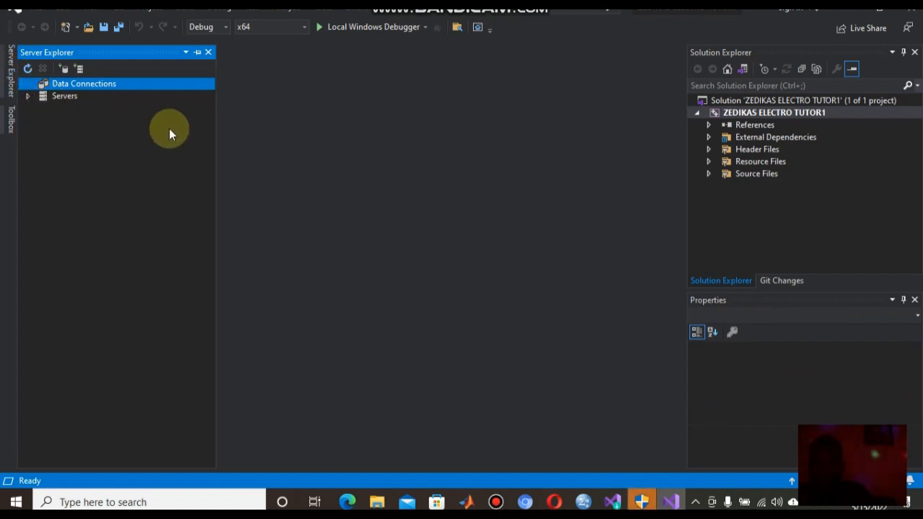
pyautogui.click(3, 118)
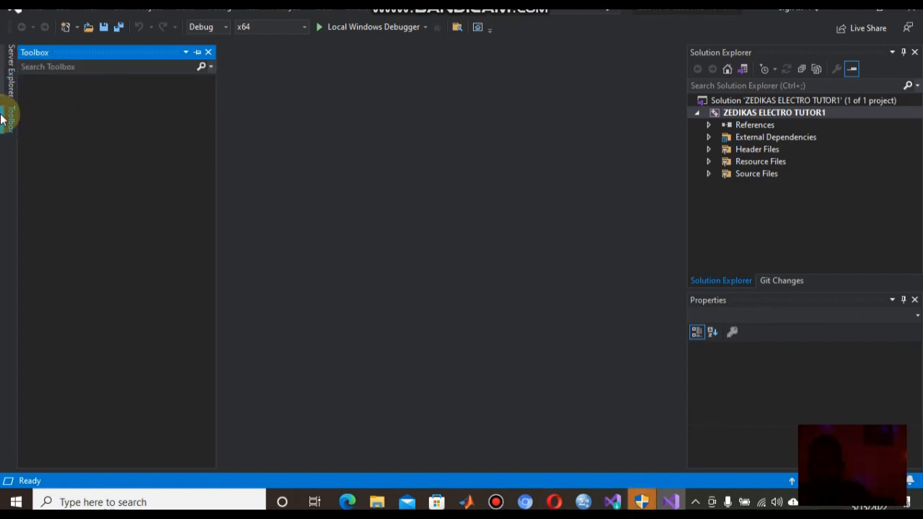